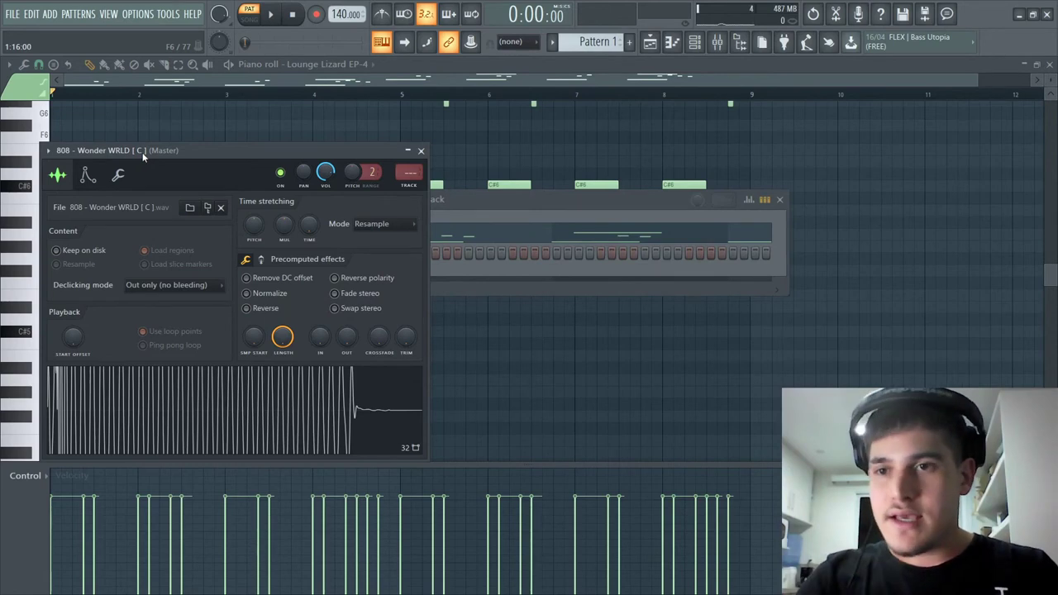
- Open the 808 - Wonder WRLD [ C ] channel's sample in the Edison audio editor
{"action": "left_click_drag", "start_coordinate": [143, 156], "coordinate": [593, 168]}
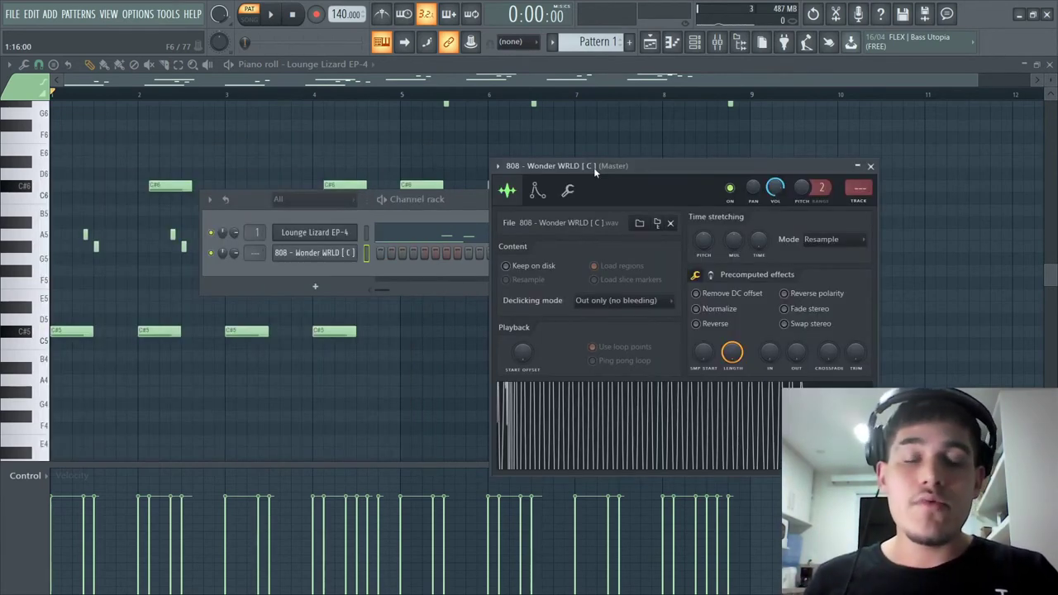
{"action": "left_click_drag", "start_coordinate": [594, 167], "coordinate": [331, 165]}
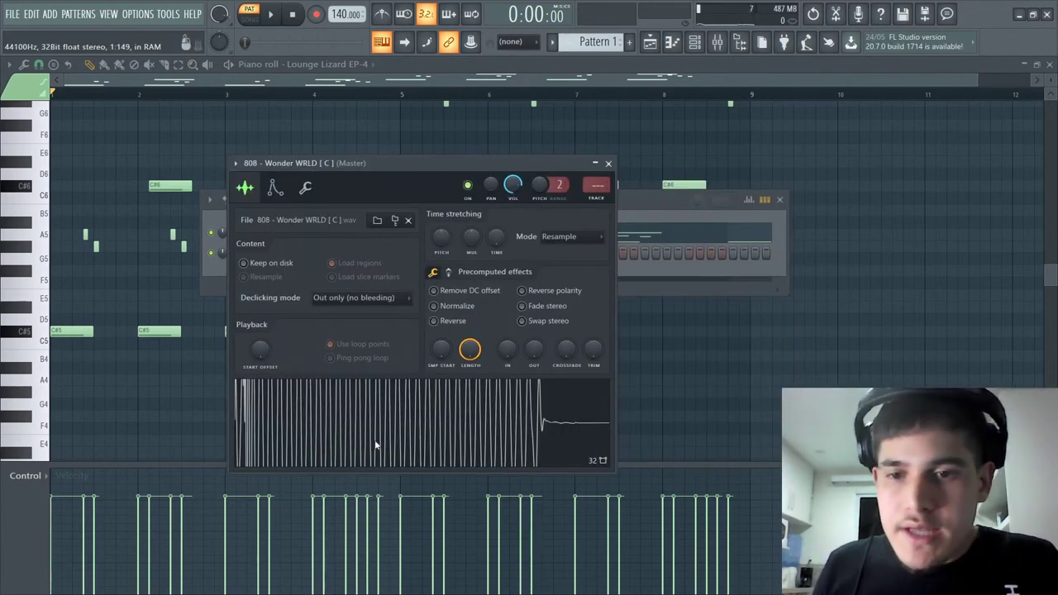
{"action": "left_click", "coordinate": [496, 443]}
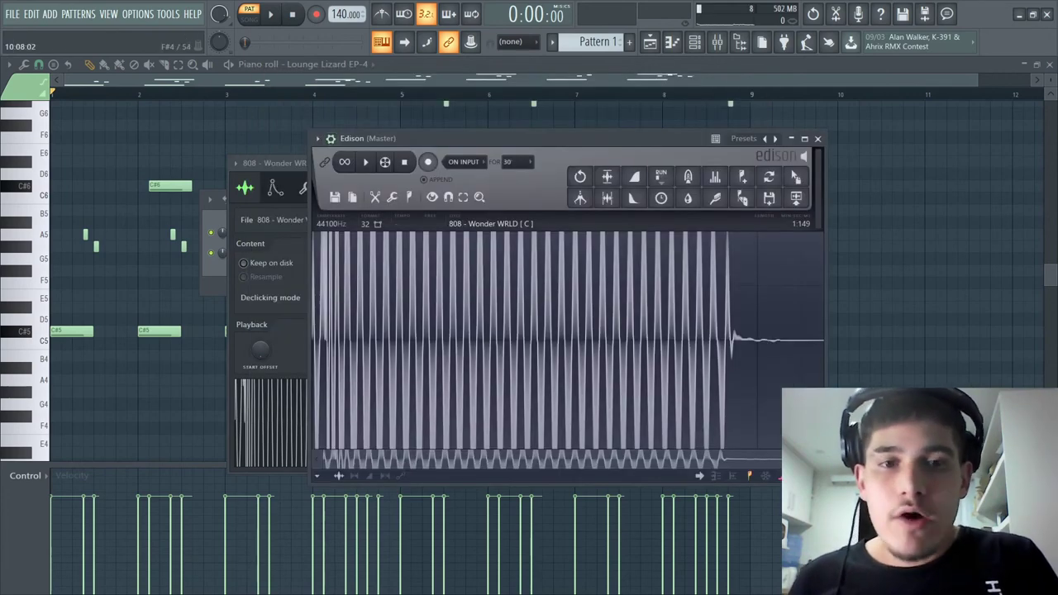
{"action": "left_click_drag", "start_coordinate": [664, 138], "coordinate": [665, 112]}
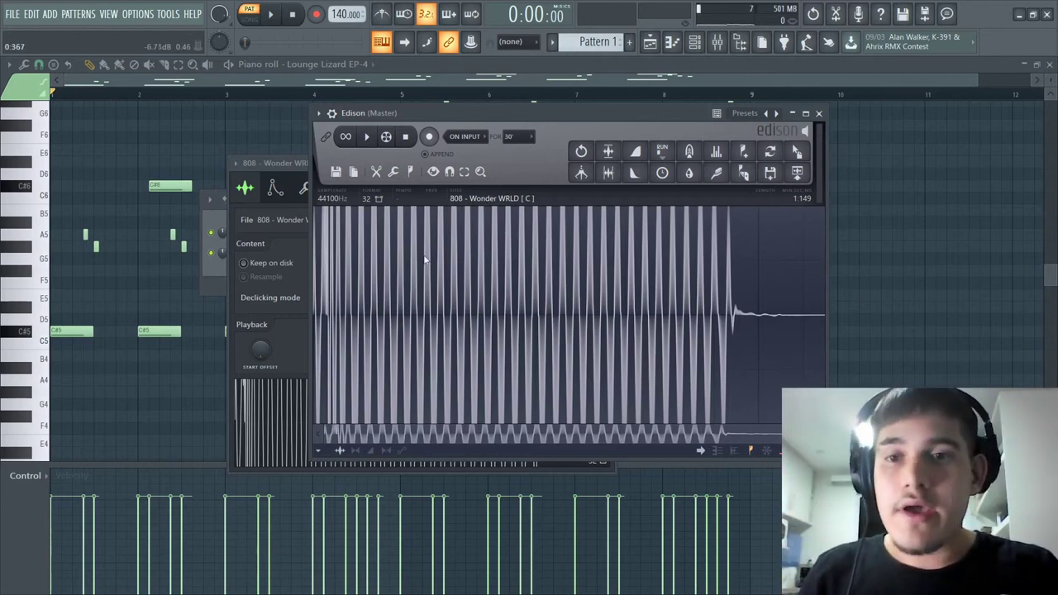
- Play the 808 - Wonder WRLD [ C ] sample in Edison to hear its pitch
{"action": "left_click", "coordinate": [367, 138]}
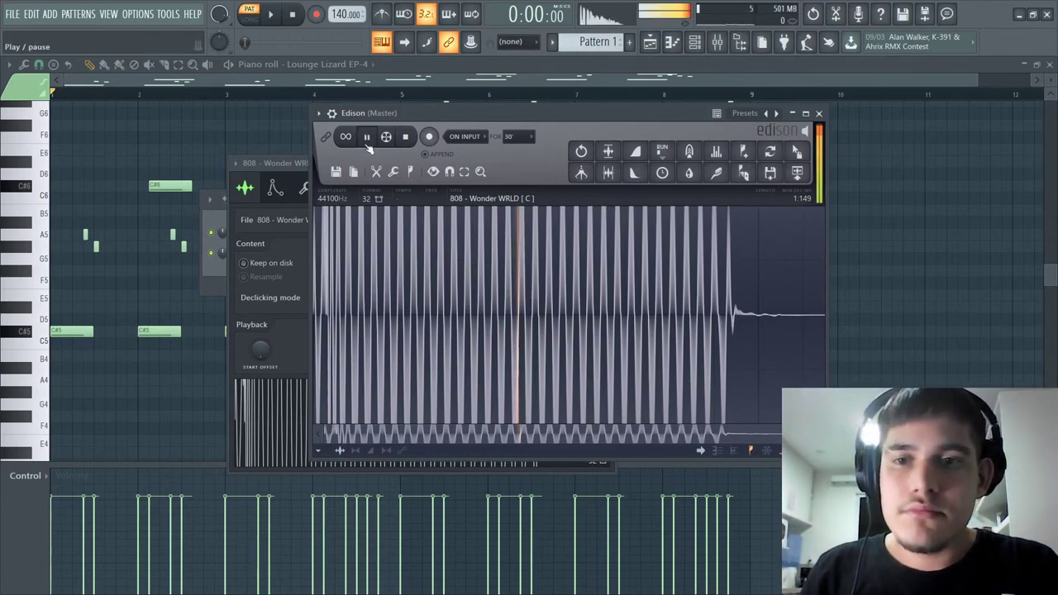
{"action": "left_click", "coordinate": [345, 136]}
{"action": "left_click", "coordinate": [346, 136]}
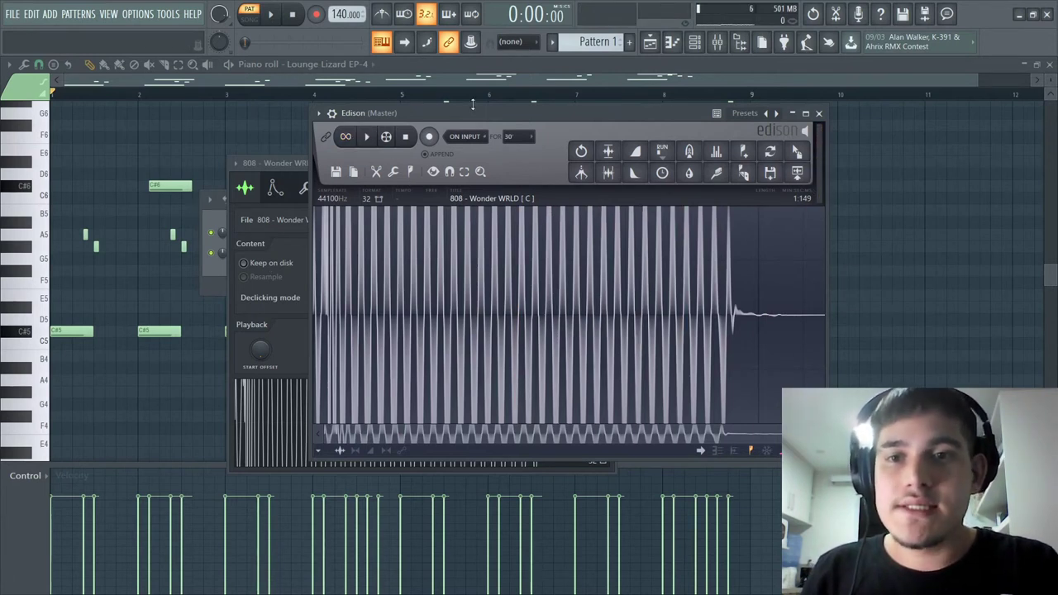
{"action": "left_click", "coordinate": [473, 104]}
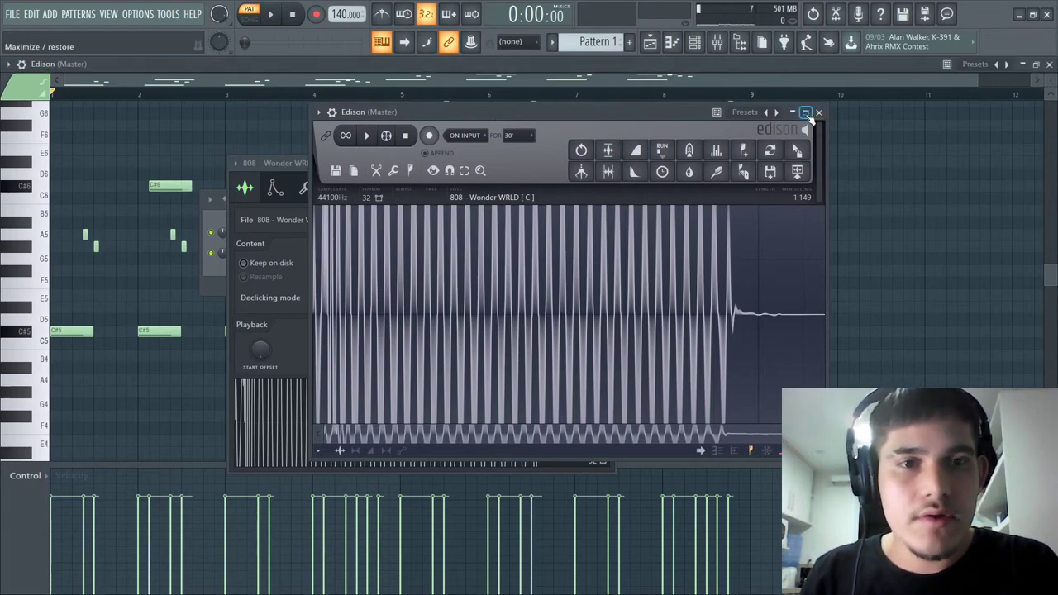
- Maximize Edison and detect the 808 sample's pitch regions, and show the 808 channel's envelope and root note settings
{"action": "left_click", "coordinate": [805, 112]}
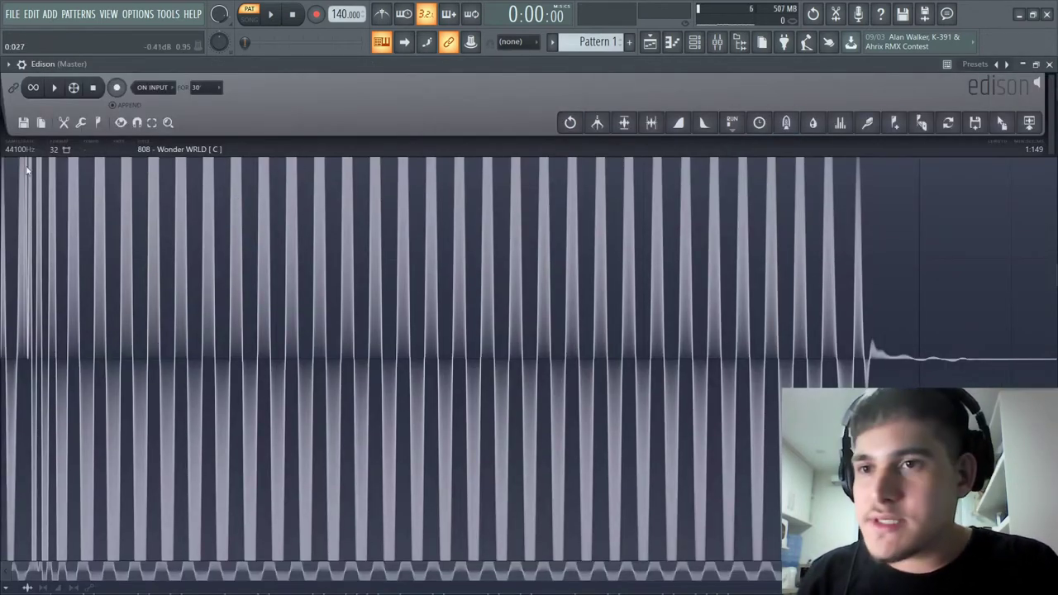
{"action": "left_click", "coordinate": [97, 125]}
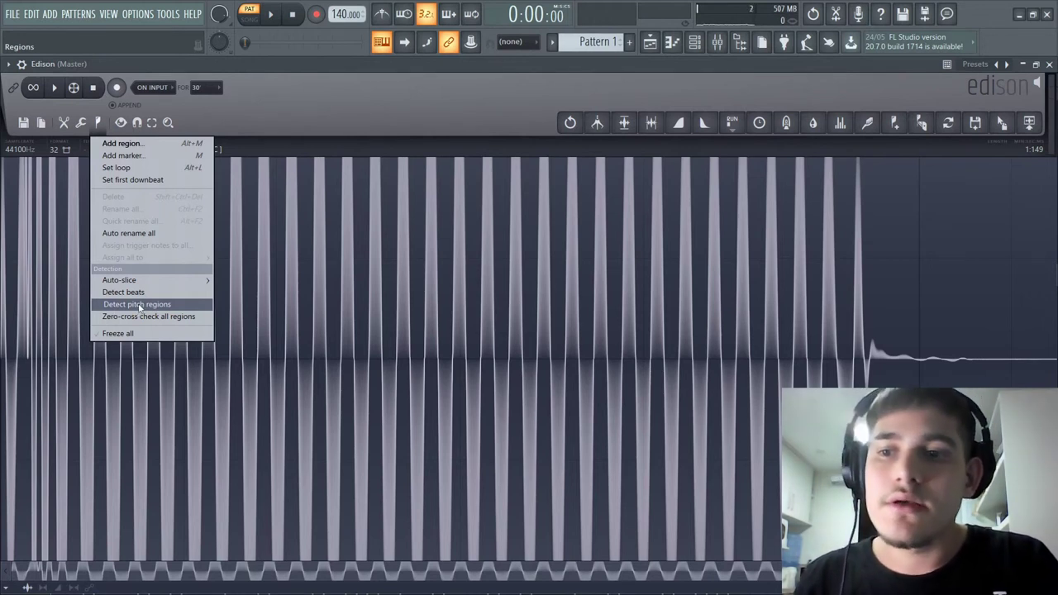
{"action": "left_click", "coordinate": [140, 305]}
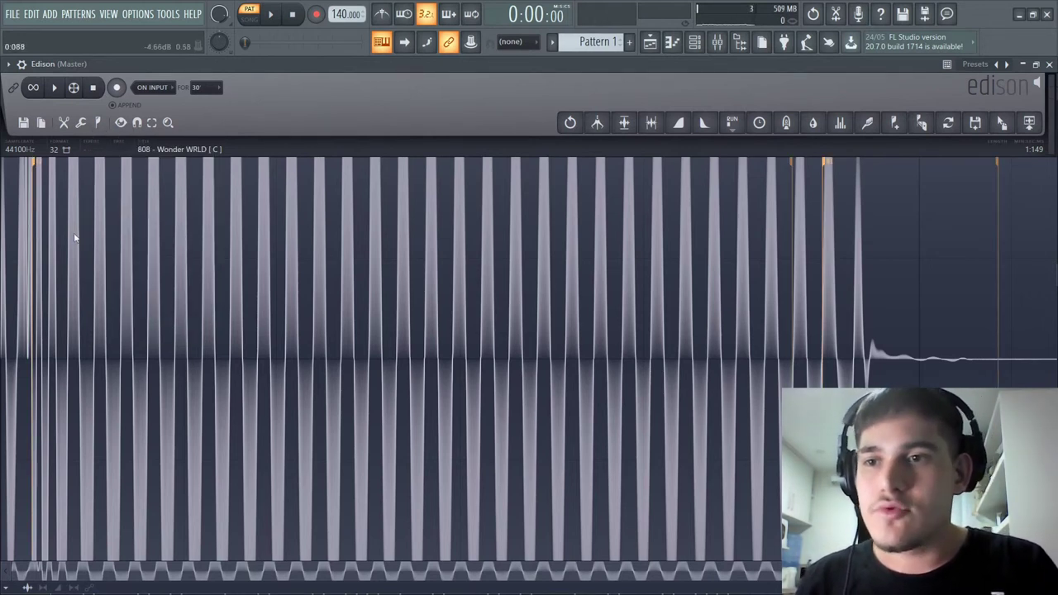
{"action": "scroll", "coordinate": [52, 170], "scroll_direction": "up", "scroll_amount": 5}
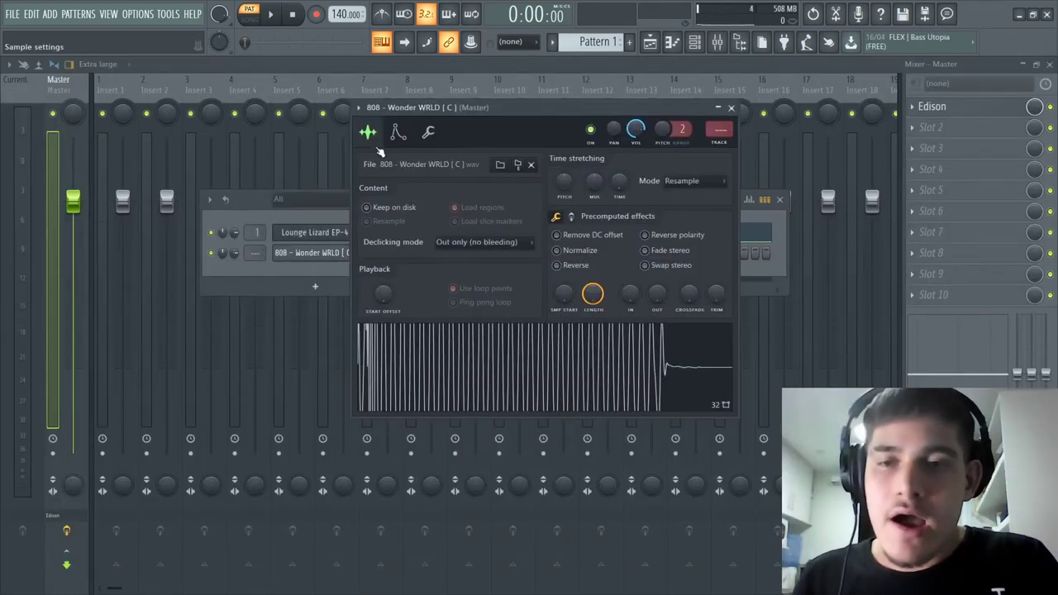
{"action": "left_click", "coordinate": [397, 135]}
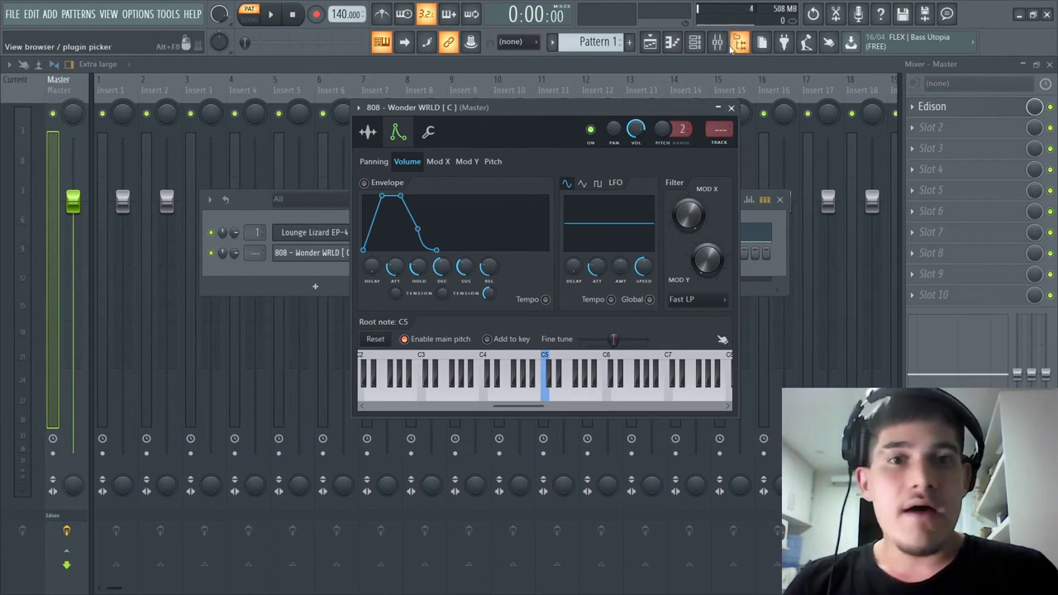
- Add Magnolia [ E ] from the Semi Distorted Short 808s folder as a new channel and close both sampler windows
{"action": "key", "text": "alt+F8"}
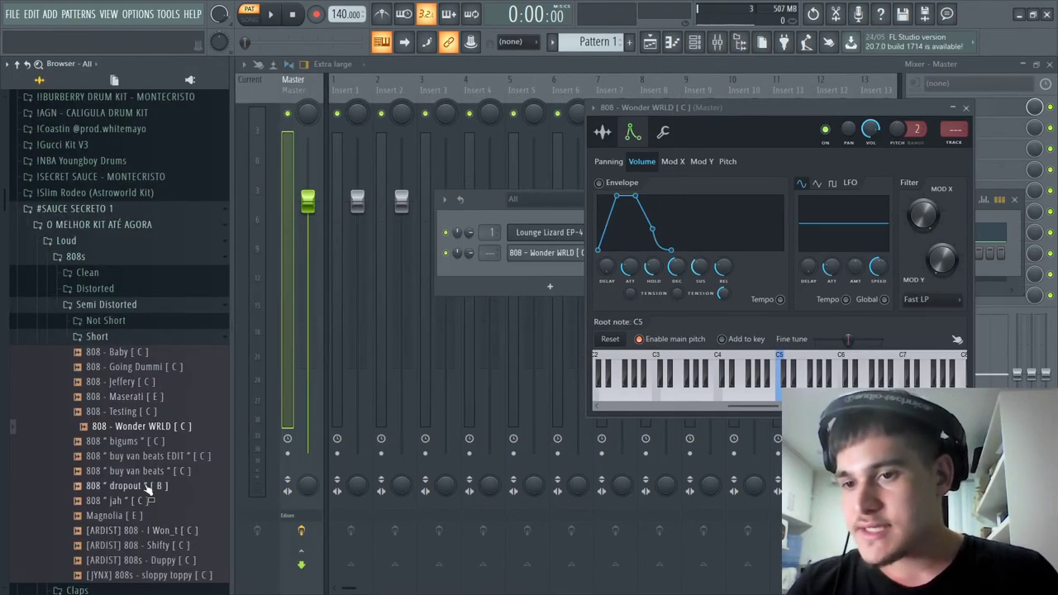
{"action": "left_click_drag", "start_coordinate": [120, 514], "coordinate": [501, 267]}
{"action": "left_click", "coordinate": [577, 273]}
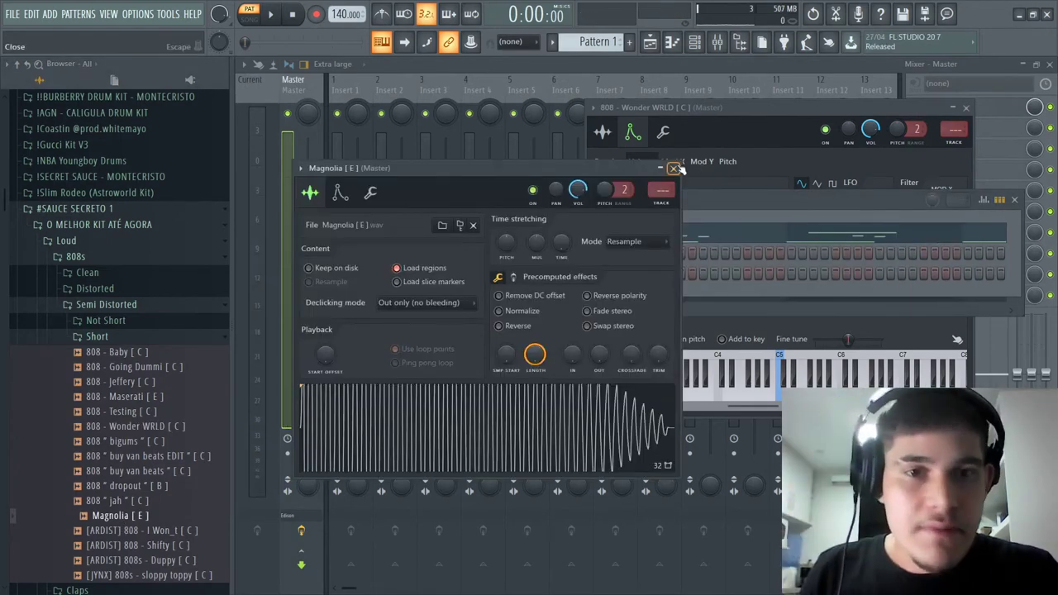
{"action": "left_click", "coordinate": [674, 167]}
{"action": "left_click", "coordinate": [967, 108]}
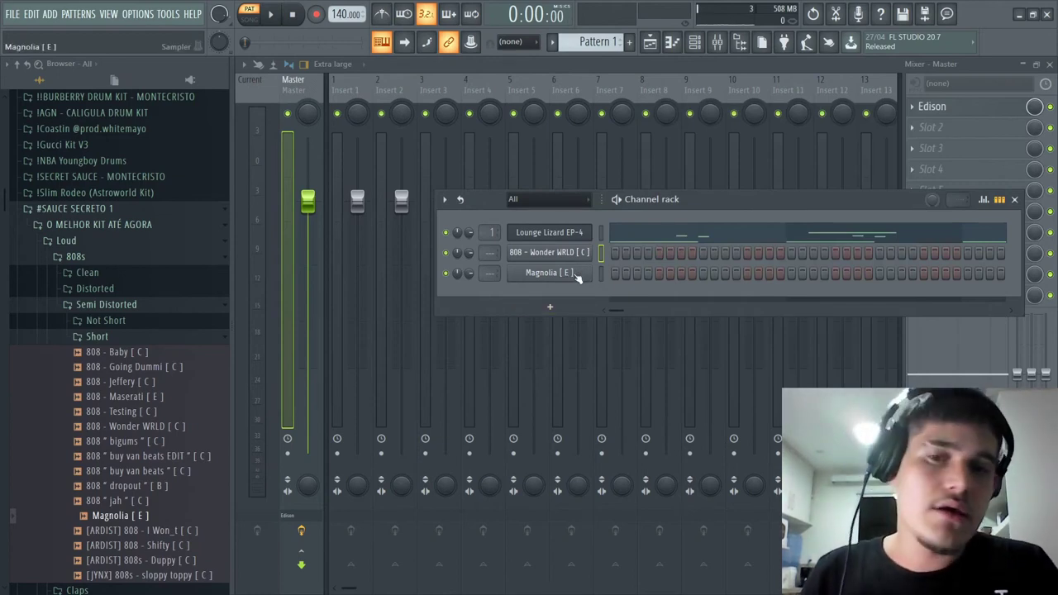
- Open the Magnolia [ E ] channel's sample in a maximized Edison audio editor and hide the browser
{"action": "left_click", "coordinate": [550, 273]}
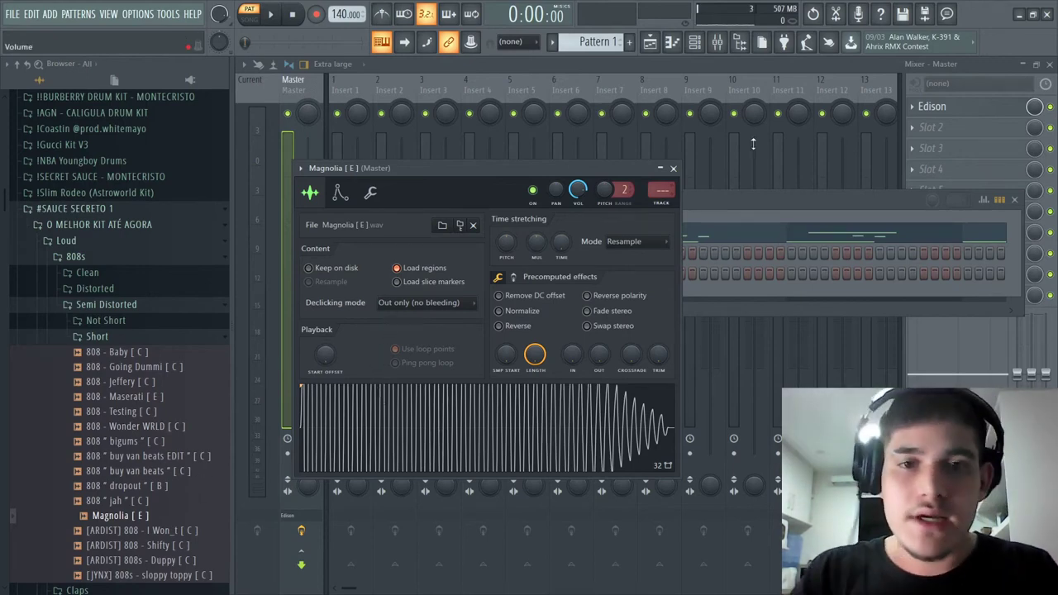
{"action": "left_click_drag", "start_coordinate": [528, 167], "coordinate": [863, 150]}
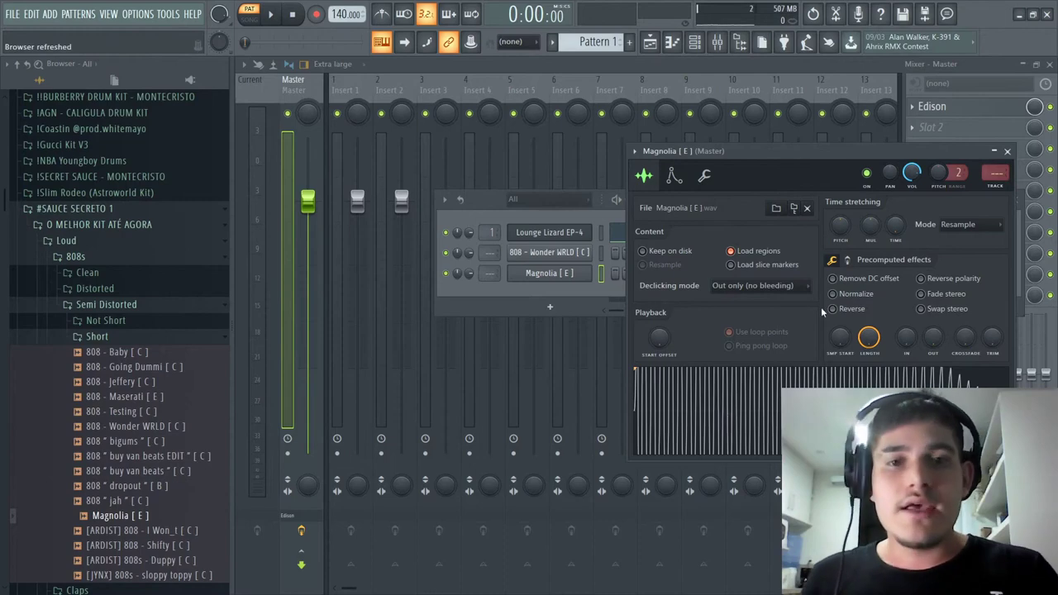
{"action": "left_click_drag", "start_coordinate": [684, 153], "coordinate": [626, 151]}
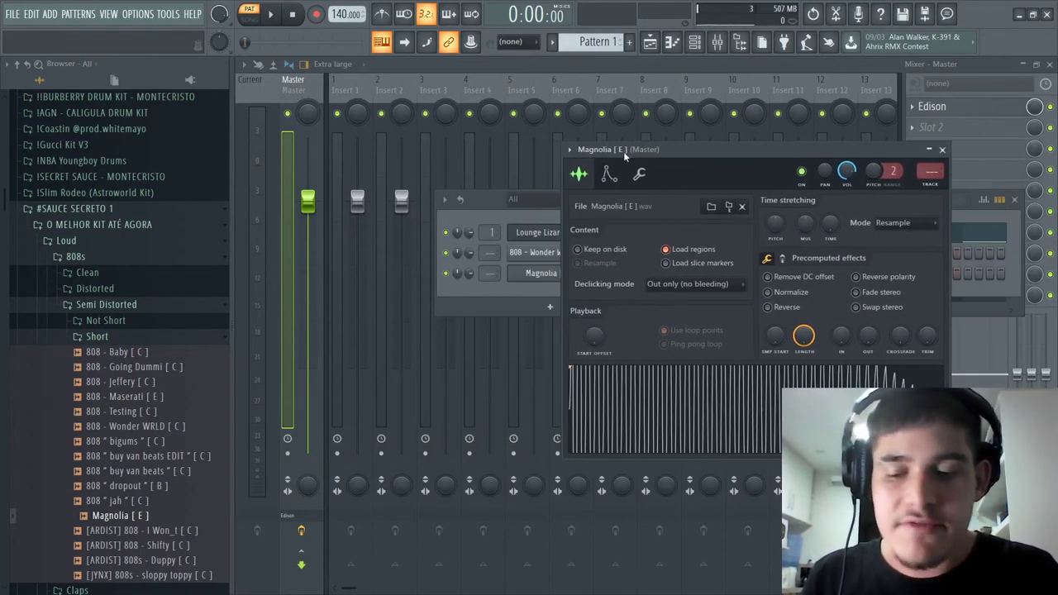
{"action": "right_click", "coordinate": [664, 403]}
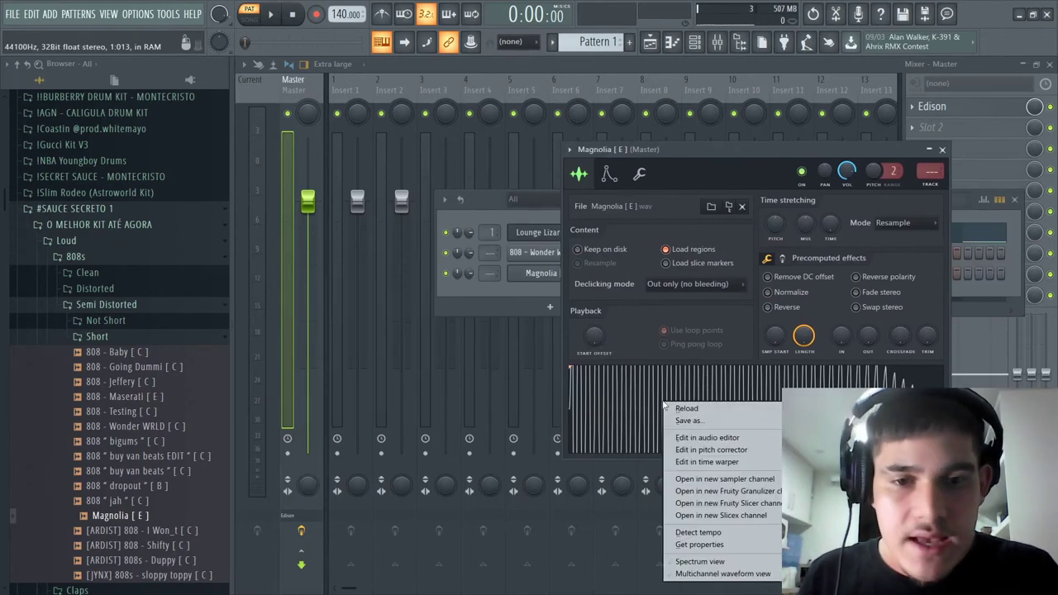
{"action": "left_click", "coordinate": [721, 439]}
{"action": "left_click", "coordinate": [822, 108]}
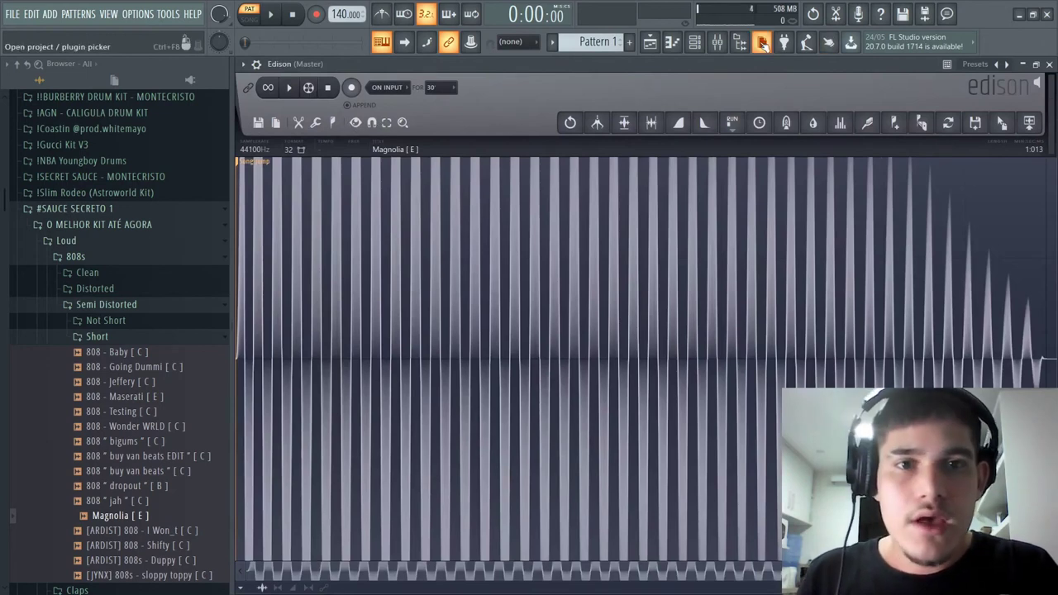
{"action": "left_click", "coordinate": [739, 42]}
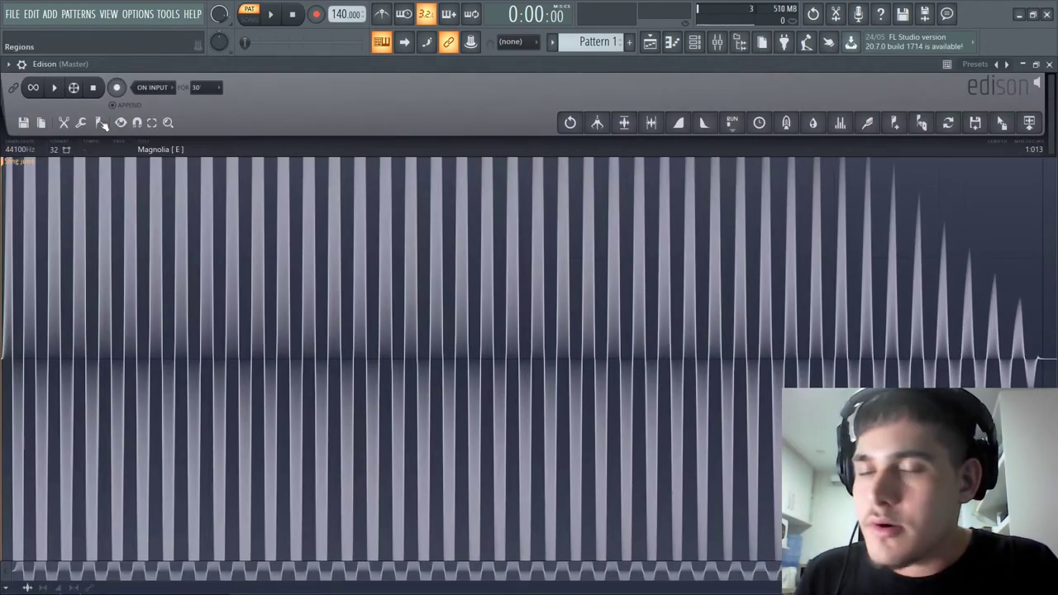
- Detect the pitch regions of the Magnolia [ E ] sample and examine the detected note
{"action": "left_click", "coordinate": [100, 123]}
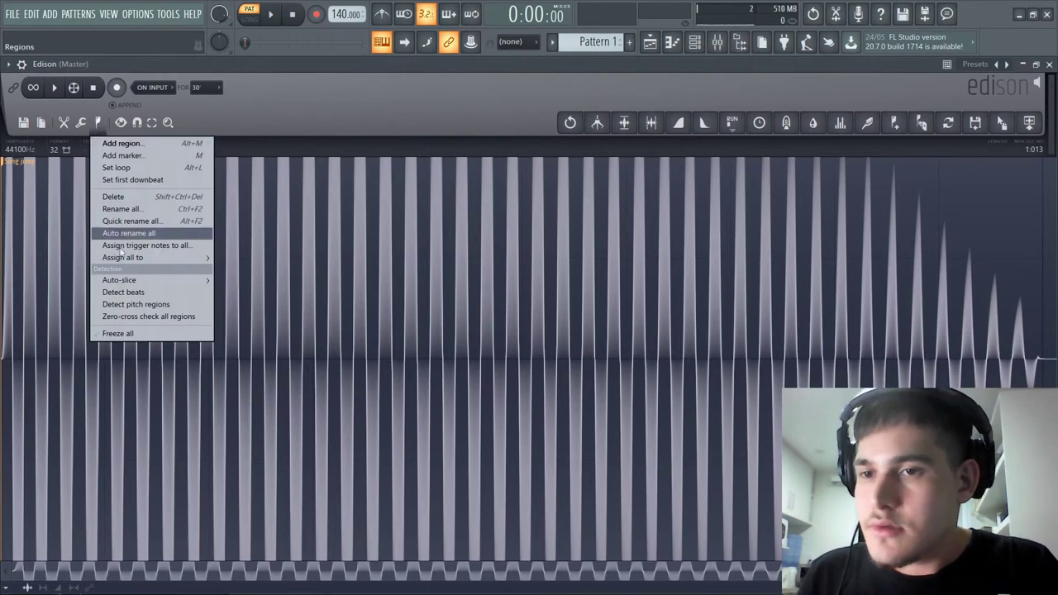
{"action": "left_click", "coordinate": [135, 305]}
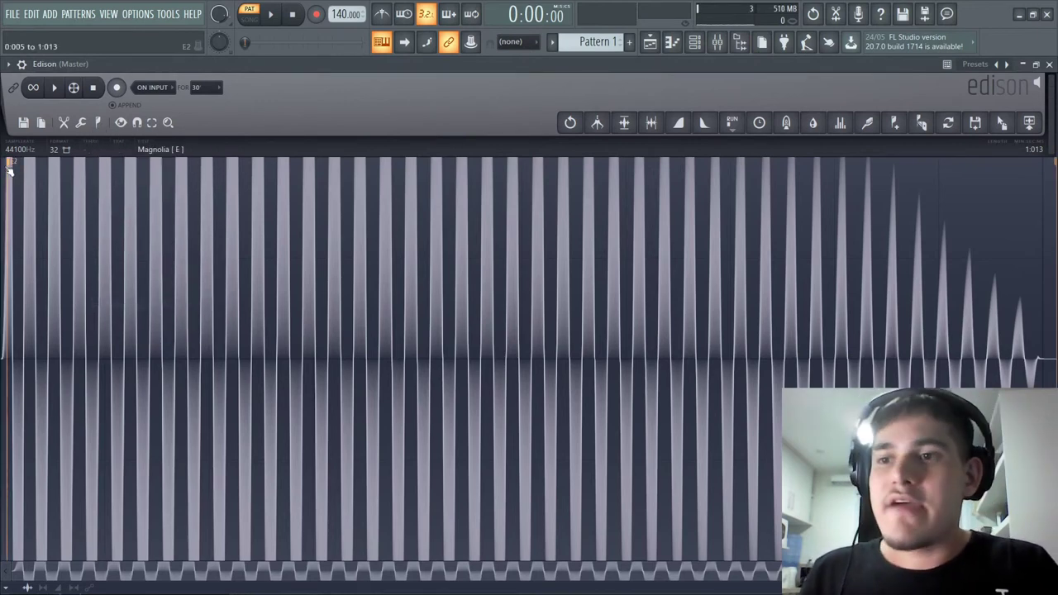
{"action": "scroll", "coordinate": [10, 171], "scroll_direction": "up", "scroll_amount": 3}
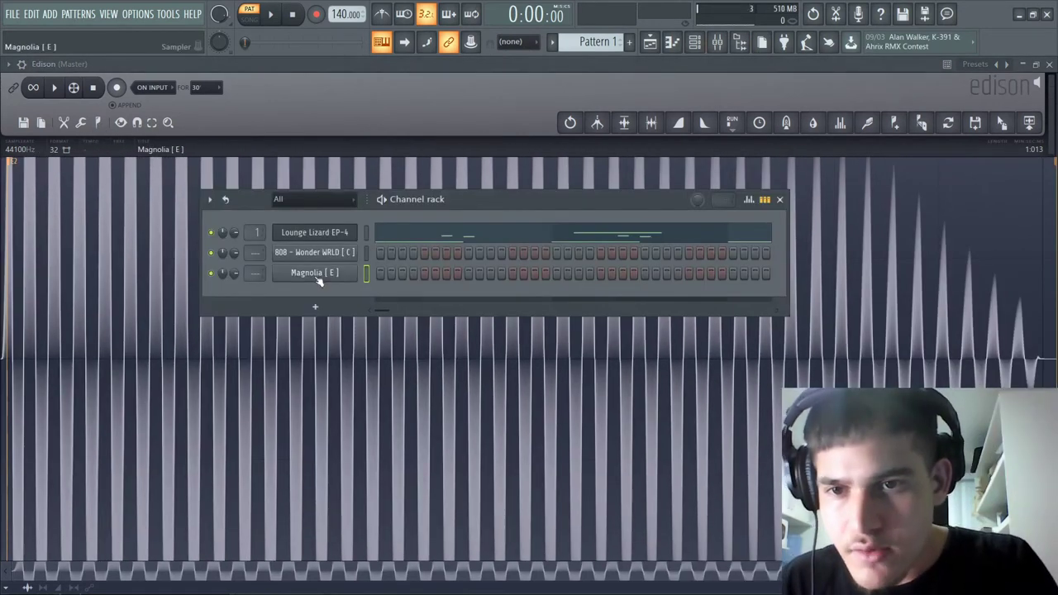
- Set the root note of the Magnolia [ E ] channel to E5
{"action": "left_click", "coordinate": [318, 278]}
{"action": "left_click", "coordinate": [373, 173]}
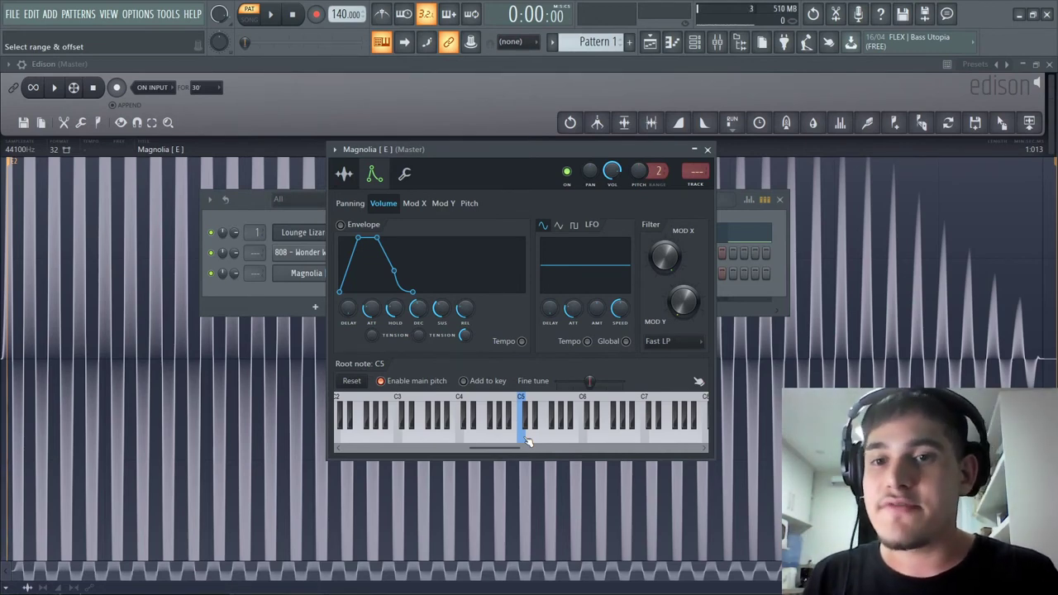
{"action": "key", "text": "F9"}
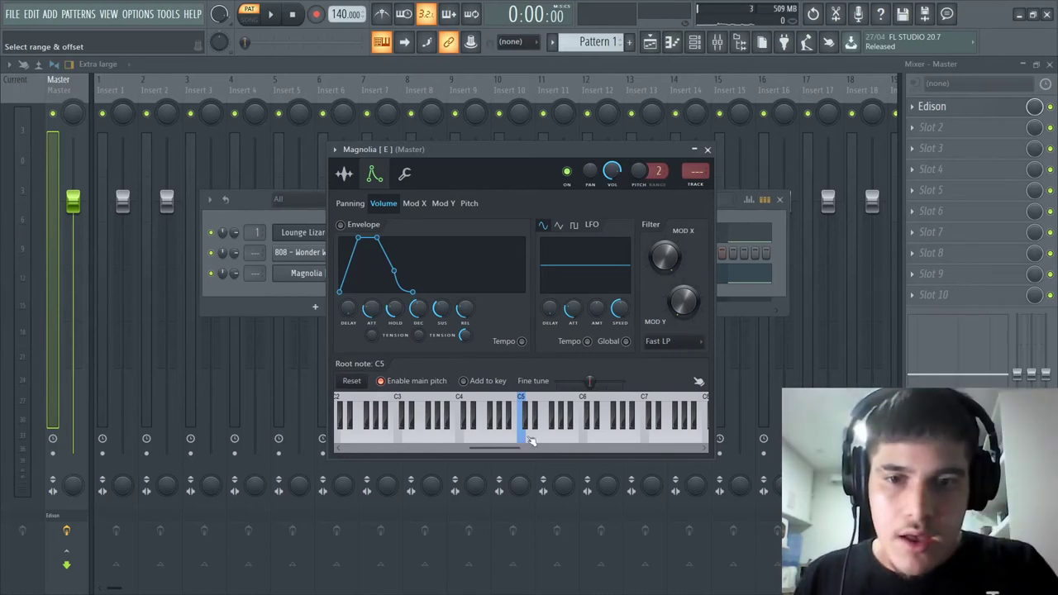
{"action": "right_click", "coordinate": [530, 440]}
{"action": "right_click", "coordinate": [538, 438]}
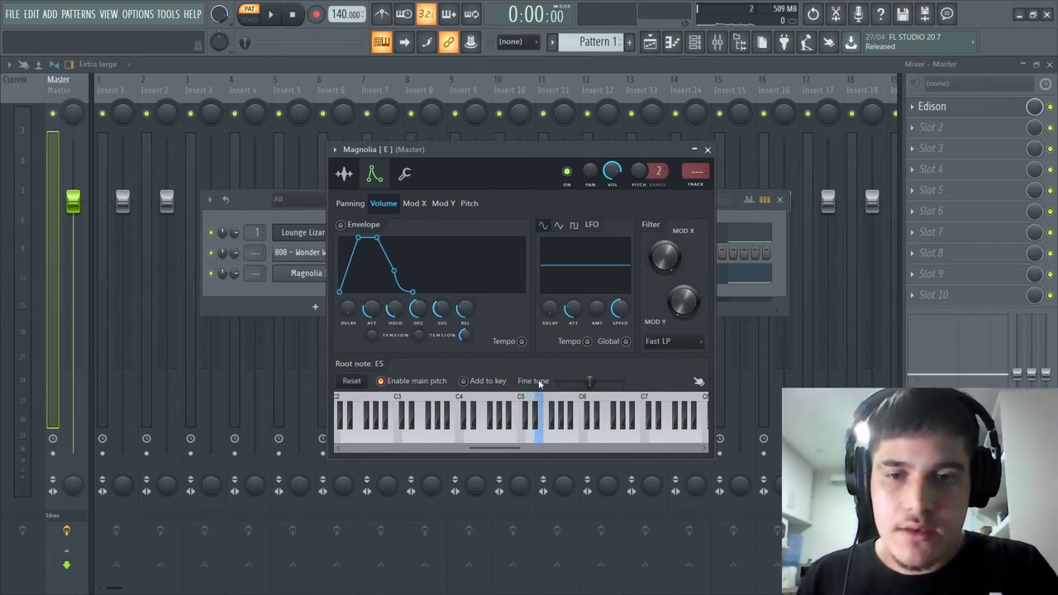